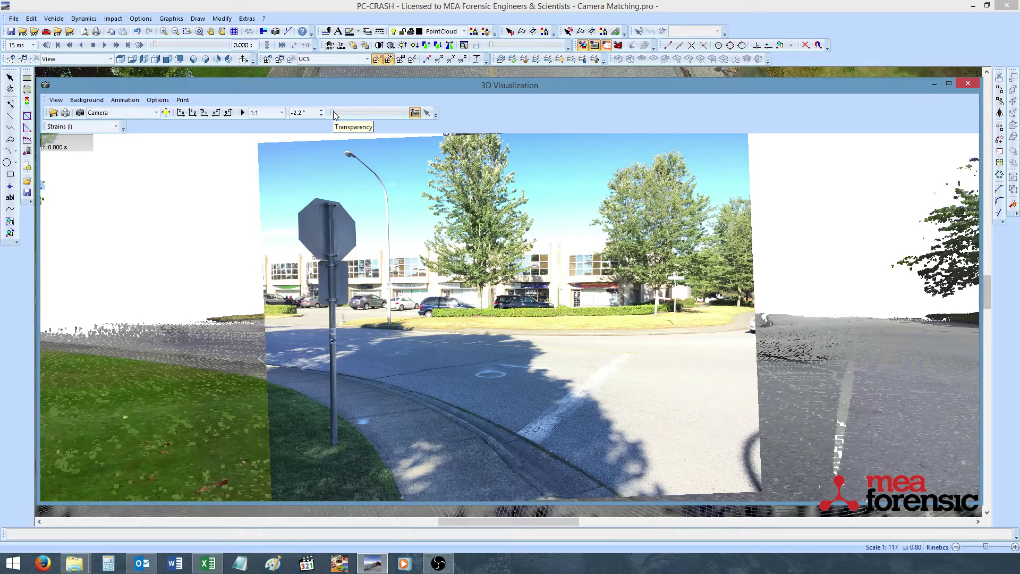
Fade out the photo overlay with the Transparency slider and open the camera calibration point options
{"action": "mouse_move", "coordinate": [333, 112]}
{"action": "left_mouse_down"}
{"action": "mouse_move", "coordinate": [403, 111]}
{"action": "mouse_move", "coordinate": [334, 112]}
{"action": "left_mouse_up"}
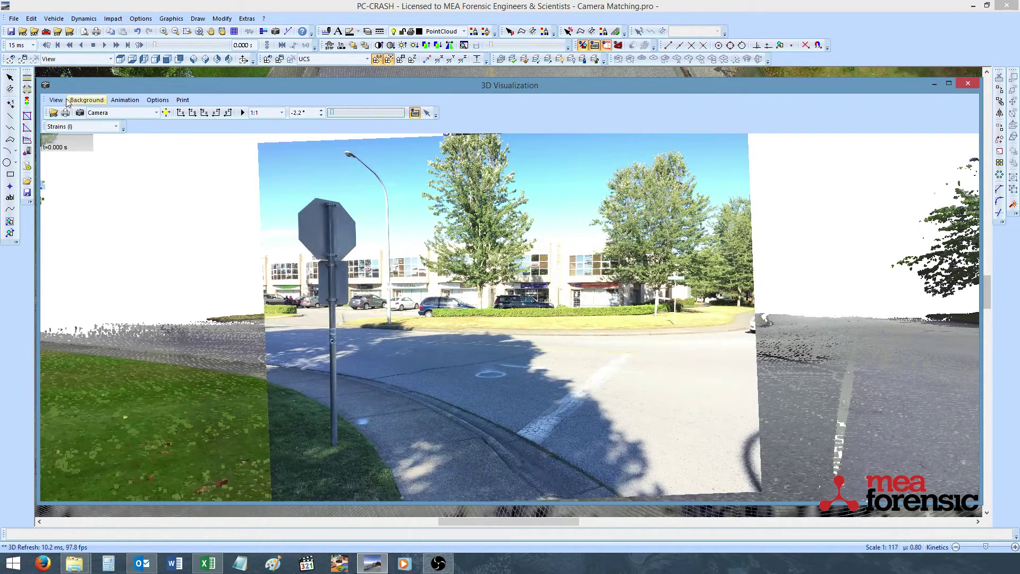
{"action": "left_click", "coordinate": [56, 100]}
{"action": "mouse_move", "coordinate": [101, 172]}
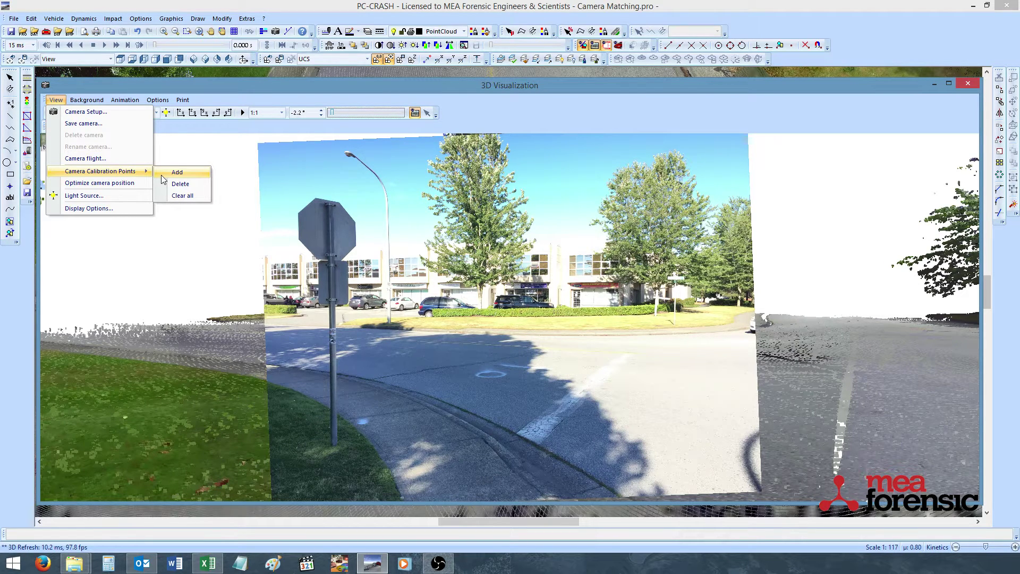
Place calibration points on road markings, toggling the background photo on and off to compare
{"action": "left_click", "coordinate": [177, 172]}
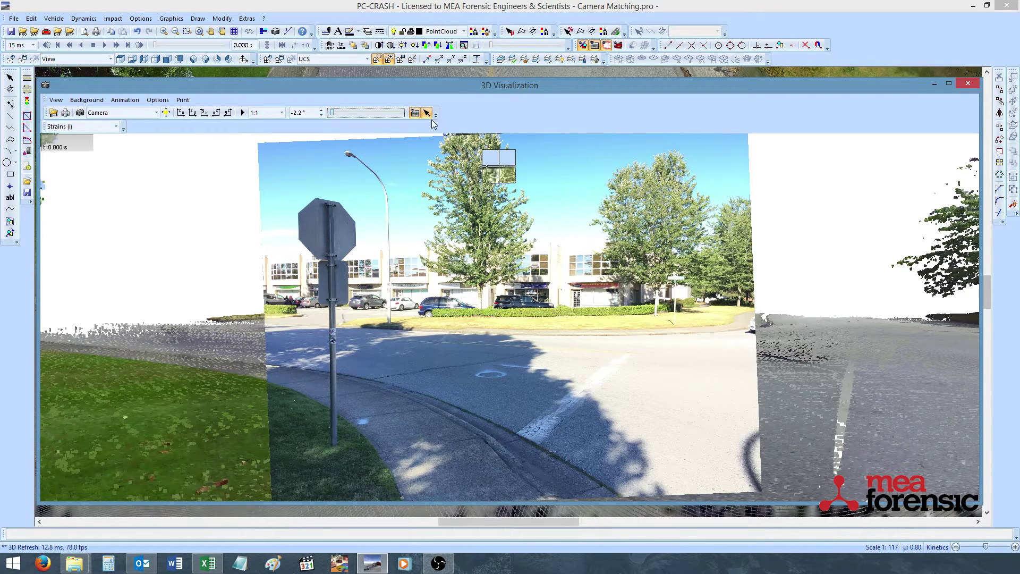
{"action": "left_click", "coordinate": [416, 112]}
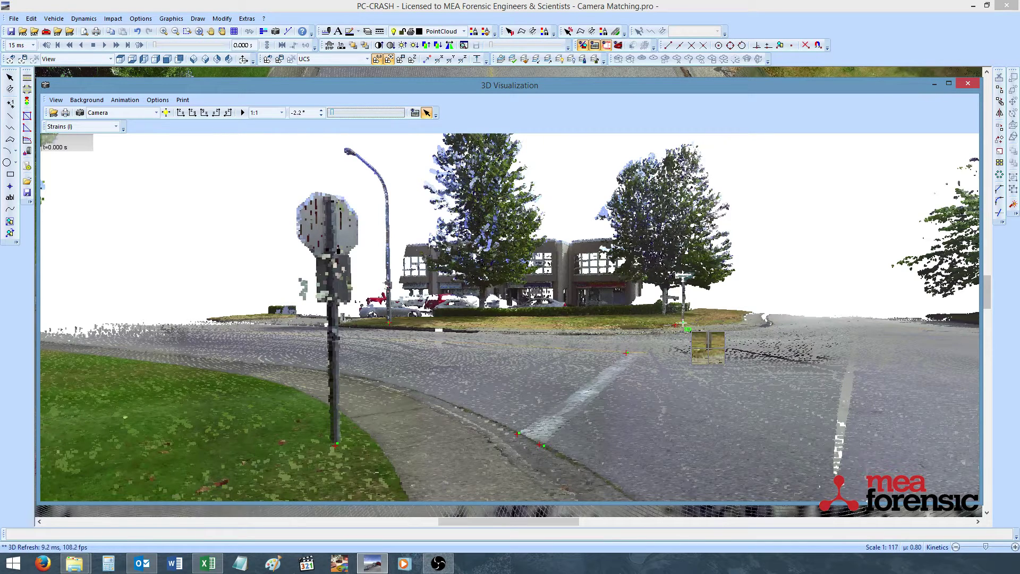
{"action": "left_click", "coordinate": [414, 113]}
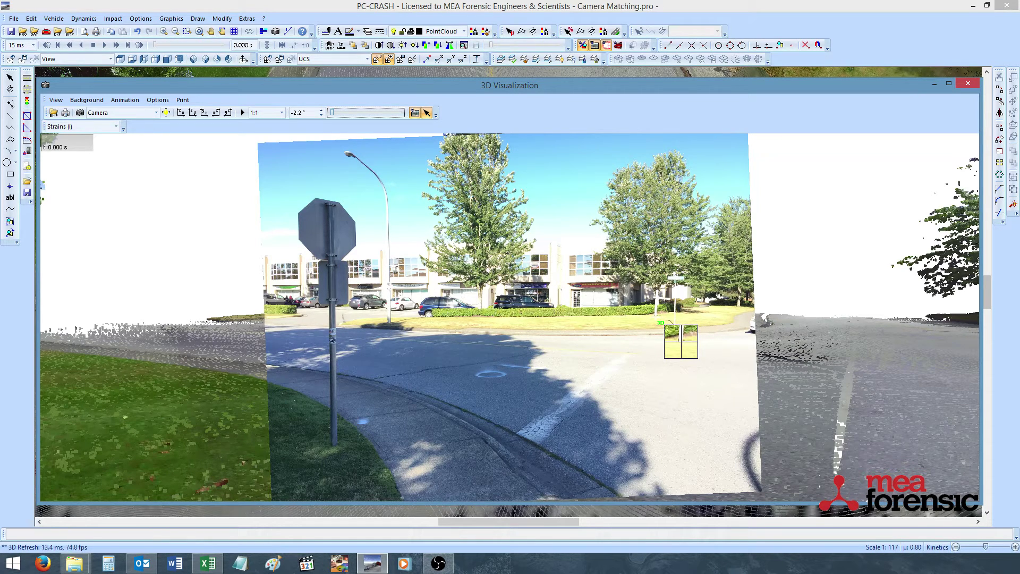
{"action": "left_click", "coordinate": [427, 112]}
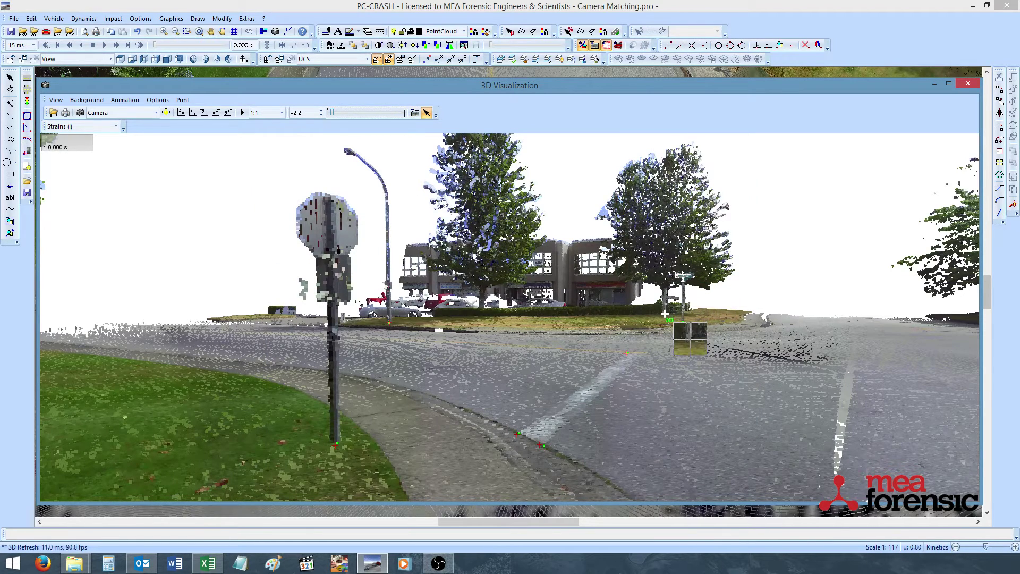
{"action": "left_click_drag", "start_coordinate": [623, 382], "coordinate": [595, 303]}
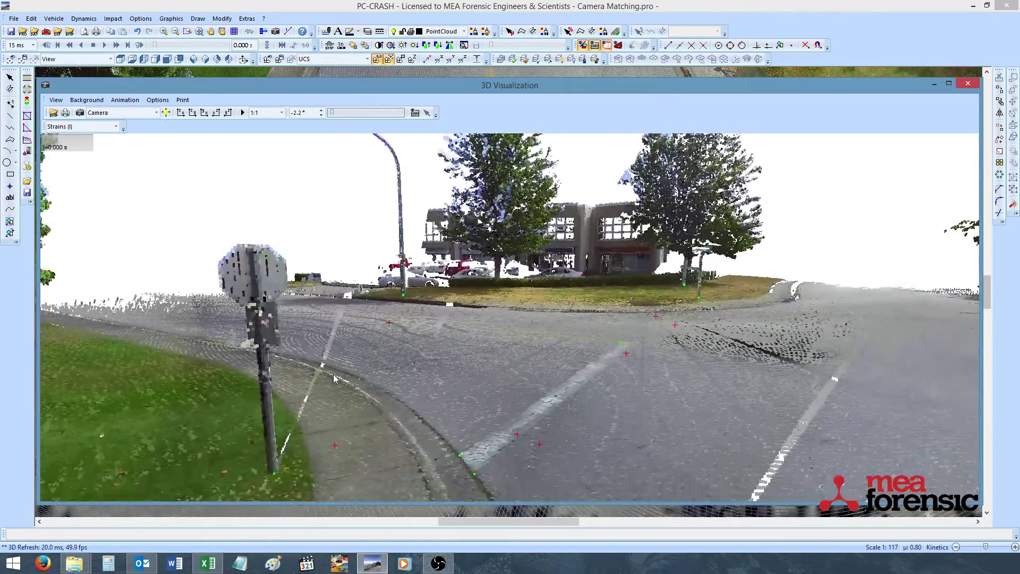
Optimize the camera position from the calibration points and fade the matched photo back in
{"action": "left_click", "coordinate": [56, 100]}
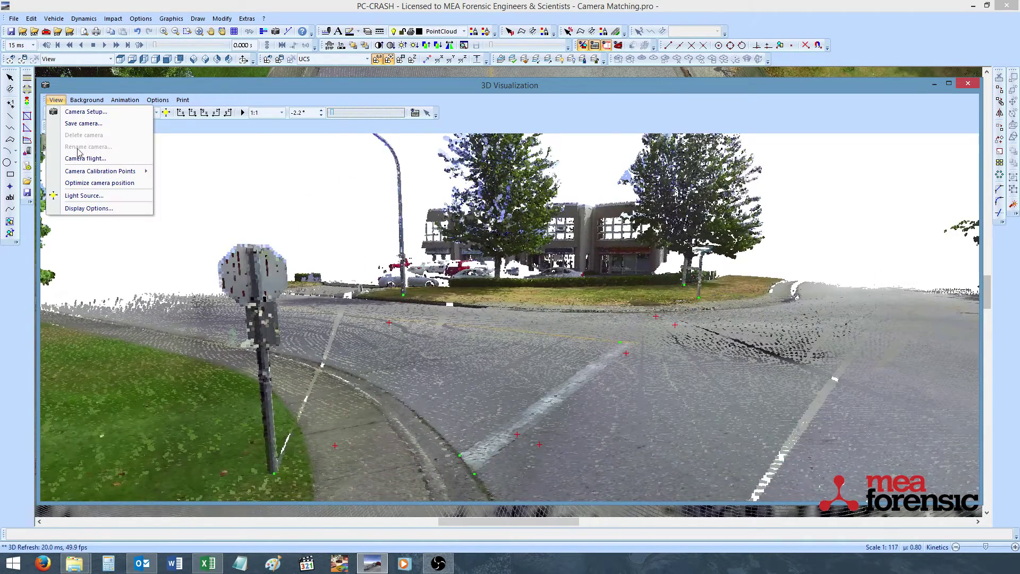
{"action": "left_click", "coordinate": [99, 183]}
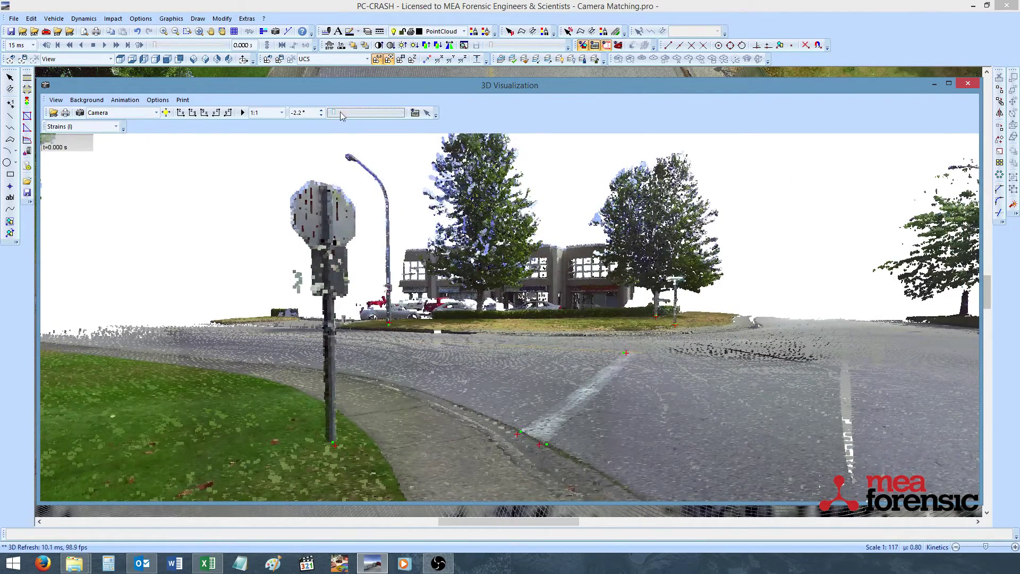
{"action": "mouse_move", "coordinate": [331, 113]}
{"action": "left_mouse_down"}
{"action": "mouse_move", "coordinate": [392, 117]}
{"action": "mouse_move", "coordinate": [328, 116]}
{"action": "left_mouse_up"}
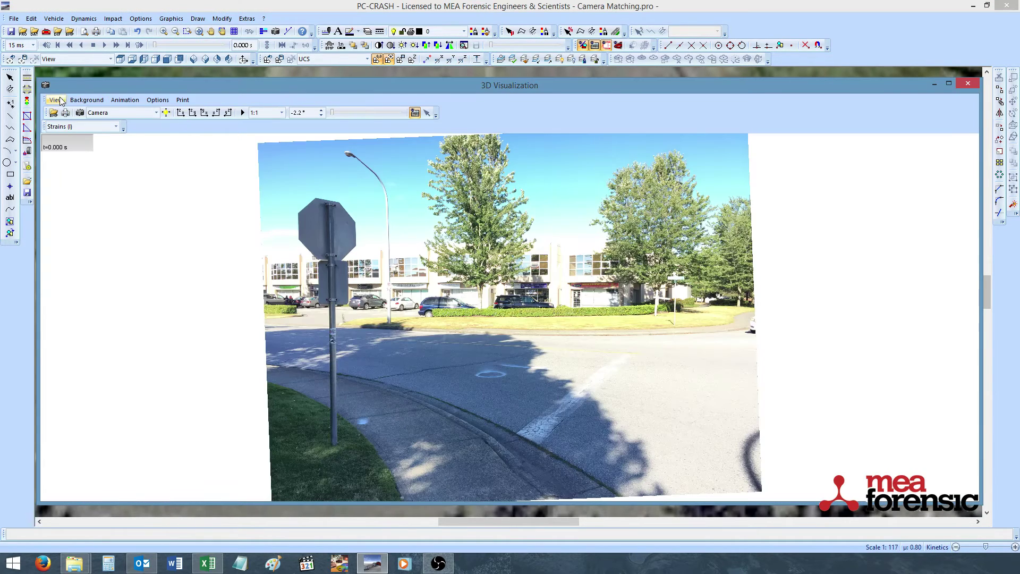
Move the 3D Visualization window down and close it to reveal the aerial image
{"action": "left_click", "coordinate": [57, 99]}
{"action": "left_click", "coordinate": [60, 101]}
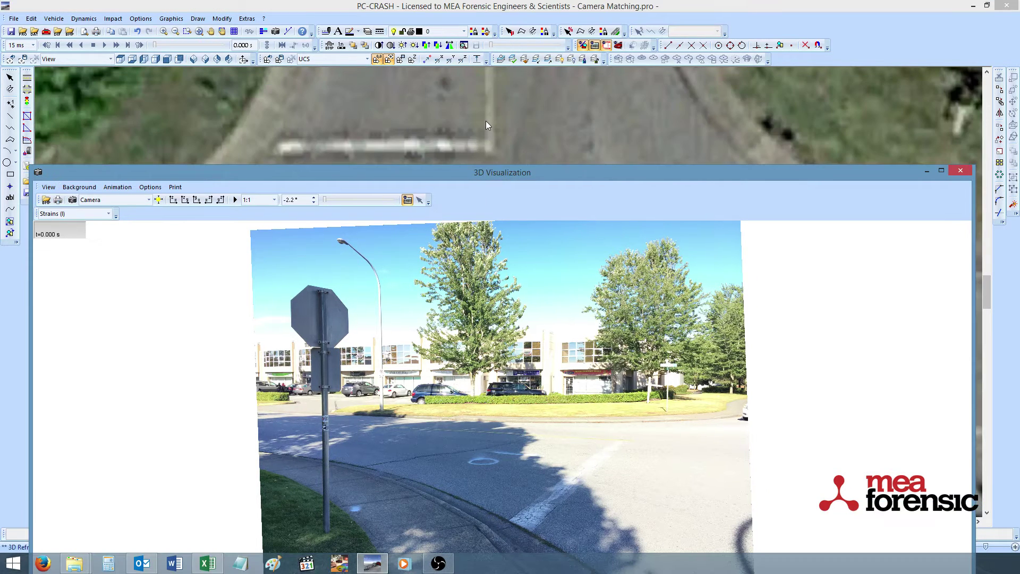
{"action": "left_click_drag", "start_coordinate": [494, 85], "coordinate": [497, 165]}
{"action": "scroll", "coordinate": [496, 128], "scroll_direction": "up", "scroll_amount": 3}
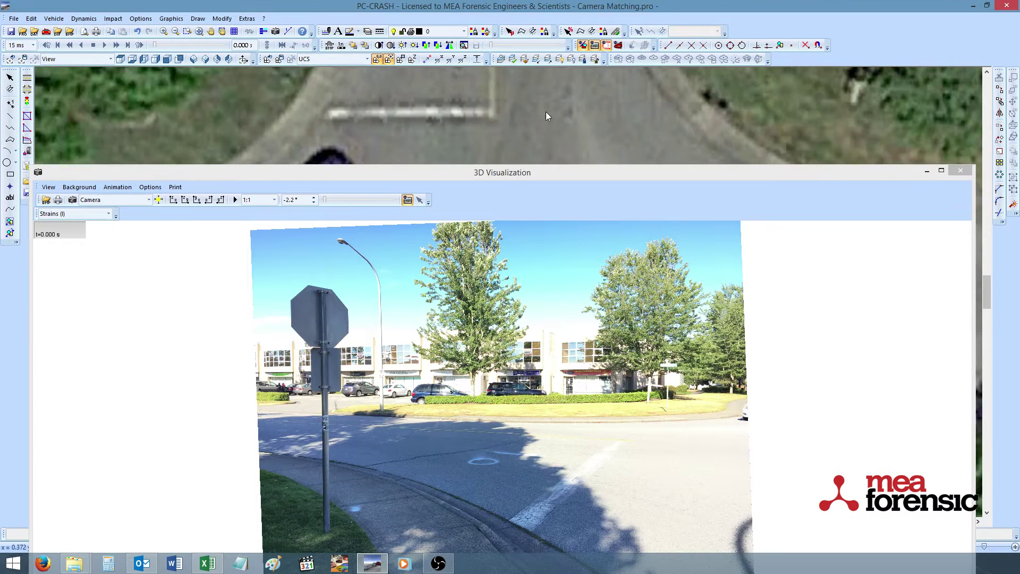
{"action": "left_click", "coordinate": [926, 170]}
{"action": "scroll", "coordinate": [482, 162], "scroll_direction": "down", "scroll_amount": 3}
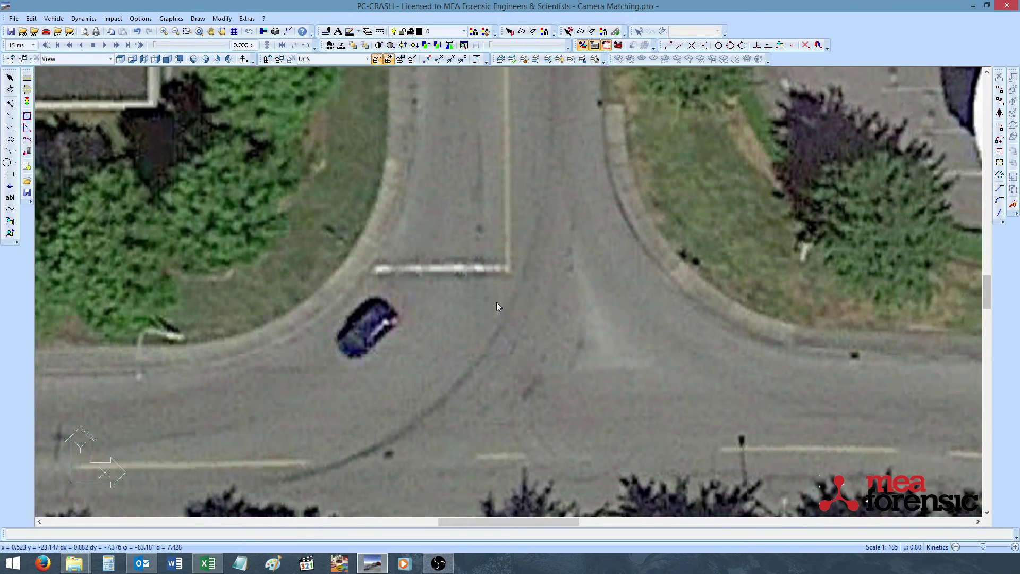
{"action": "scroll", "coordinate": [497, 306], "scroll_direction": "up", "scroll_amount": 1}
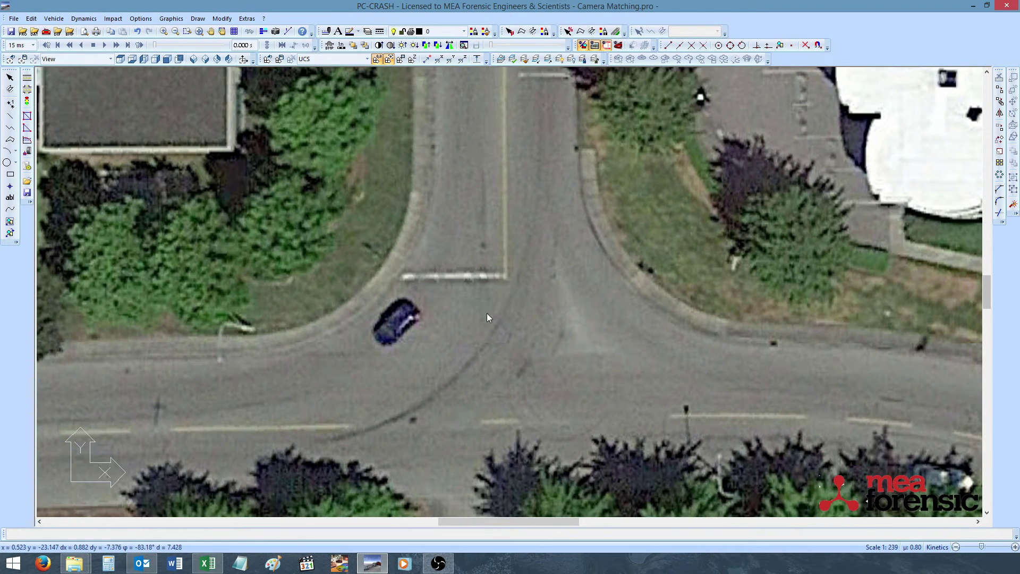
{"action": "scroll", "coordinate": [442, 261], "scroll_direction": "up", "scroll_amount": 1}
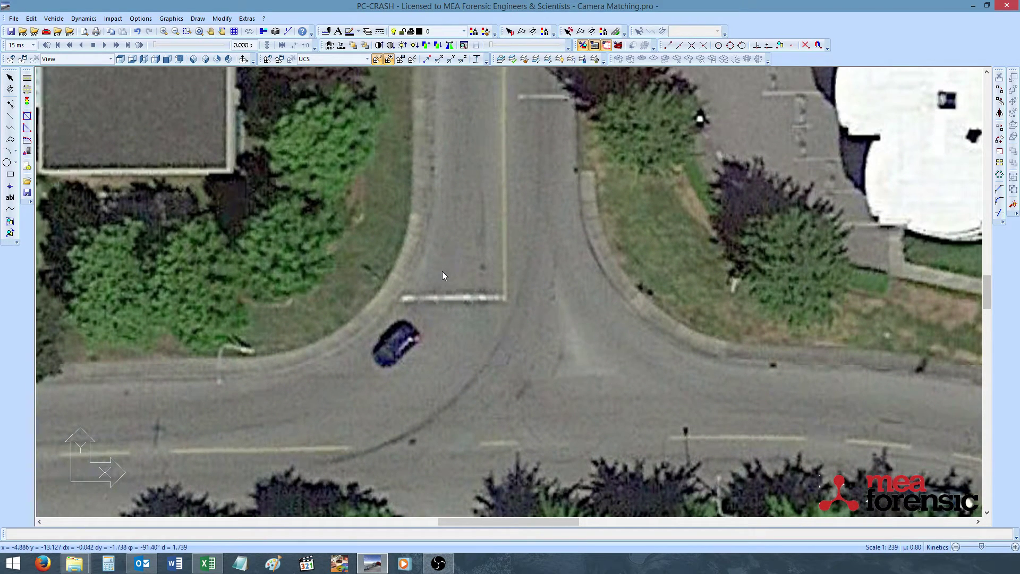
Pan the aerial view over the intersection, then briefly reopen and close the 3D view
{"action": "left_click_drag", "start_coordinate": [442, 271], "coordinate": [441, 298]}
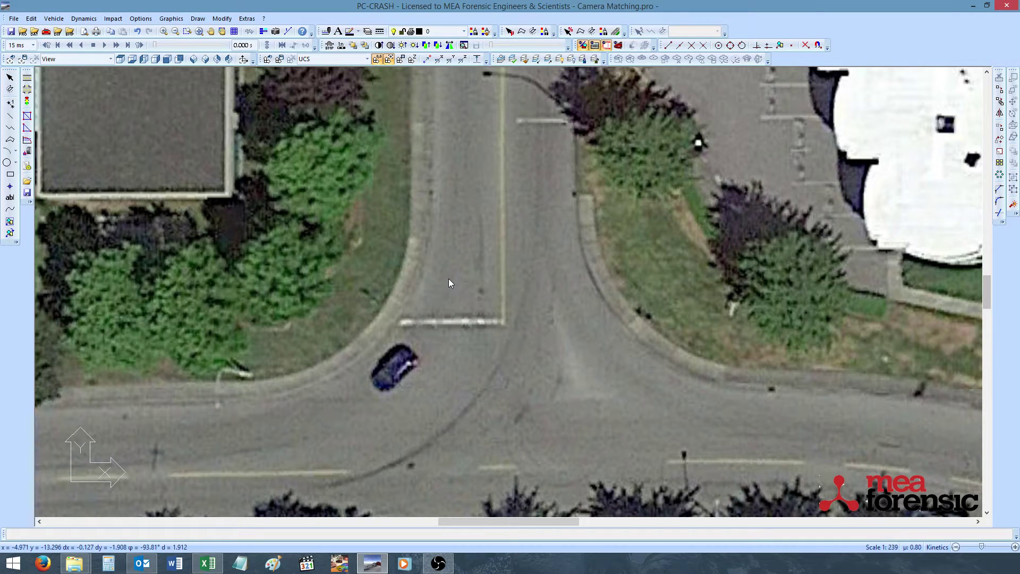
{"action": "left_click_drag", "start_coordinate": [449, 279], "coordinate": [466, 301]}
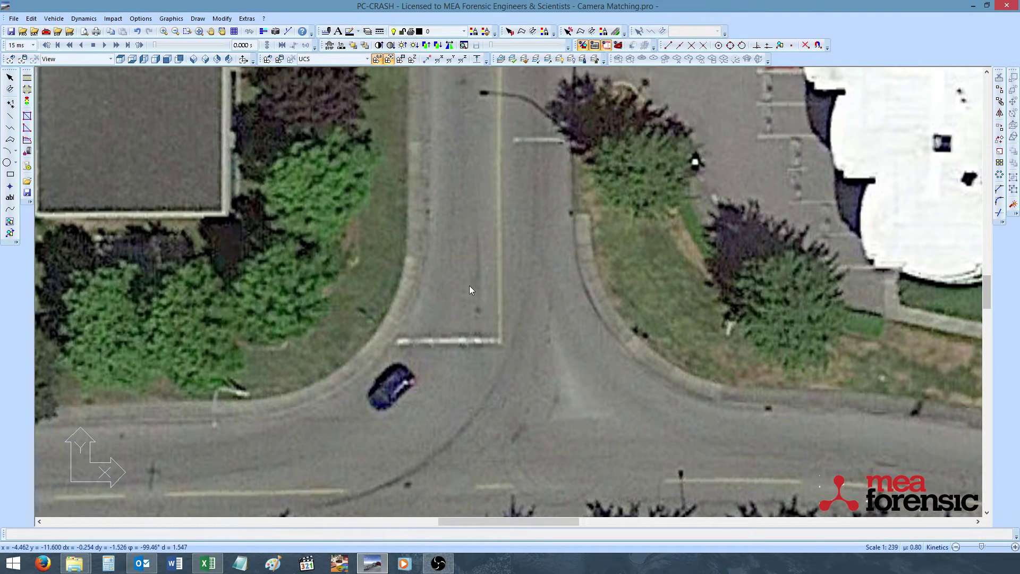
{"action": "scroll", "coordinate": [447, 343], "scroll_direction": "down", "scroll_amount": 2}
{"action": "scroll", "coordinate": [468, 337], "scroll_direction": "up", "scroll_amount": 3}
{"action": "key", "text": "F9"}
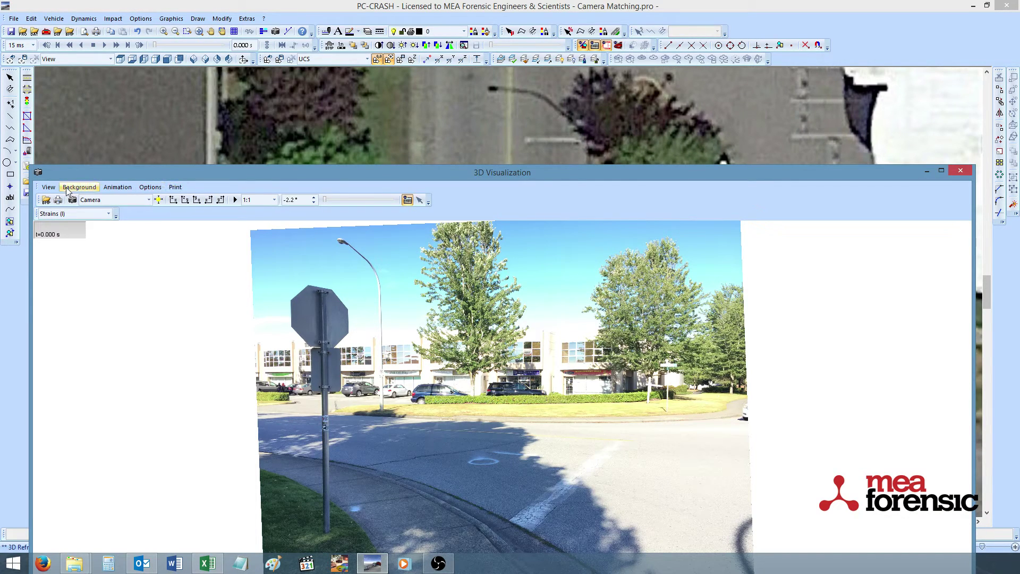
{"action": "left_click", "coordinate": [963, 173]}
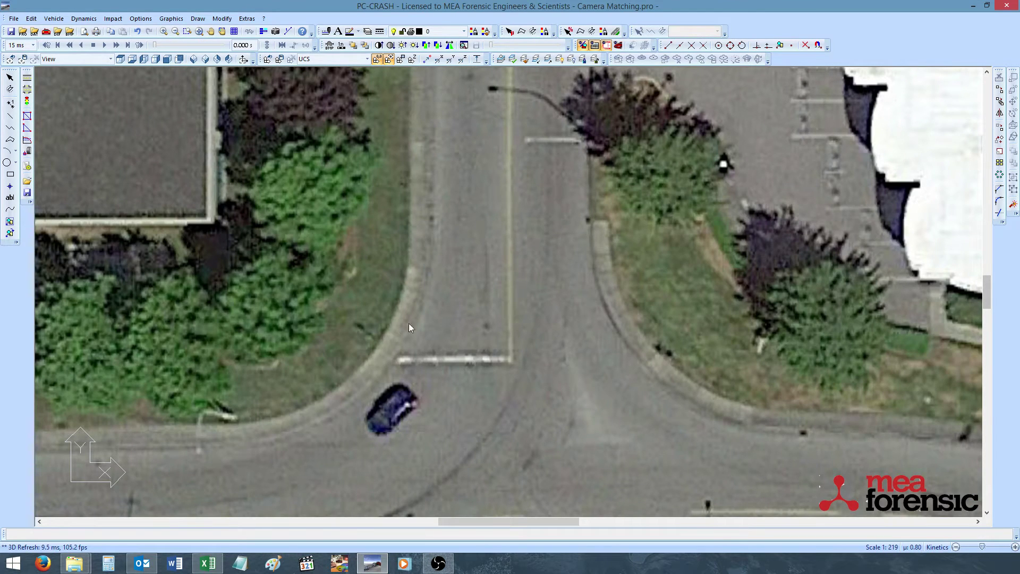
Draw a rectangle at the stop line's left end and set its Width and Height to 1 m
{"action": "middle_click_drag", "start_coordinate": [416, 332], "coordinate": [395, 305]}
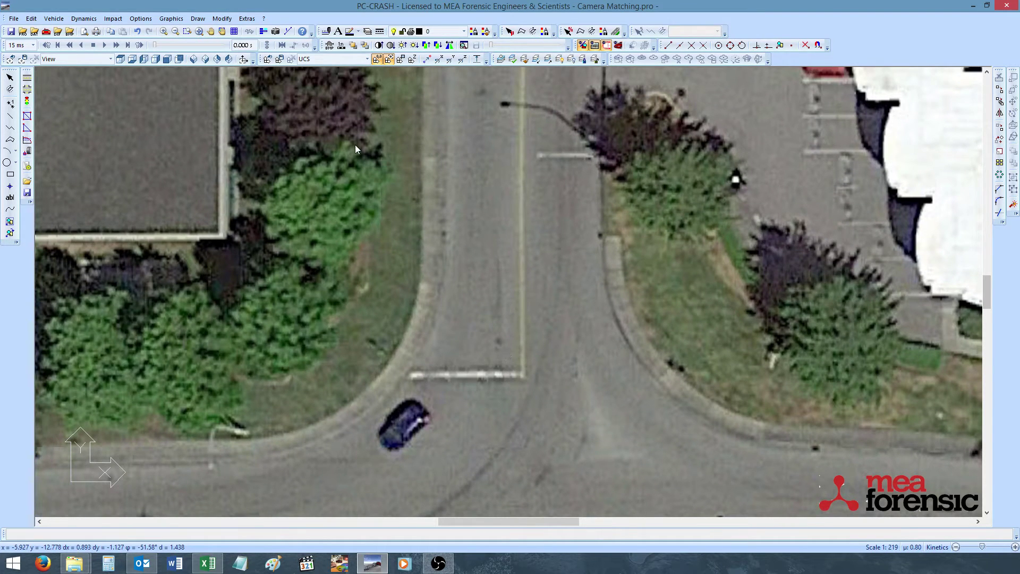
{"action": "left_click", "coordinate": [10, 174]}
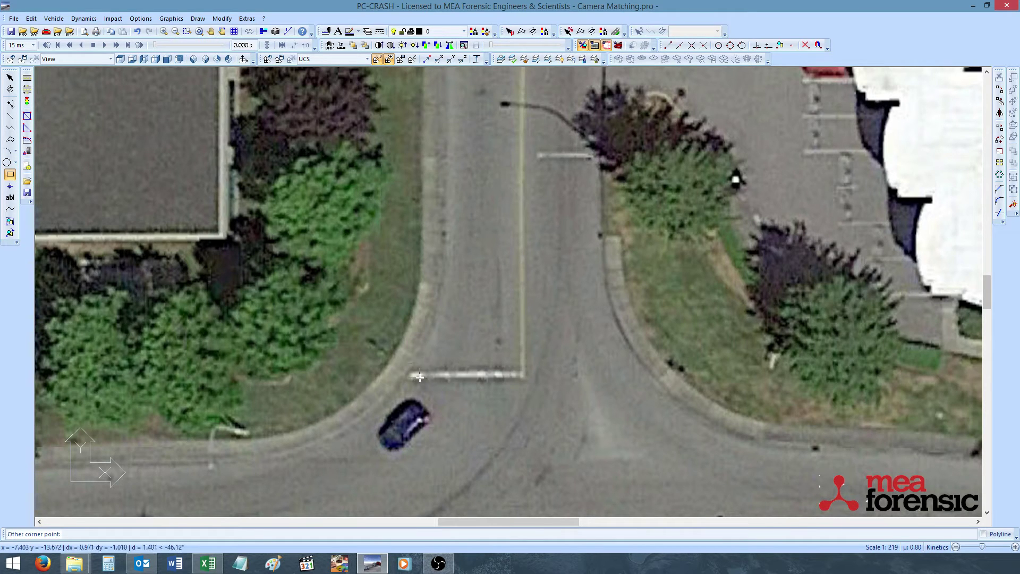
{"action": "left_click_drag", "start_coordinate": [406, 364], "coordinate": [428, 386]}
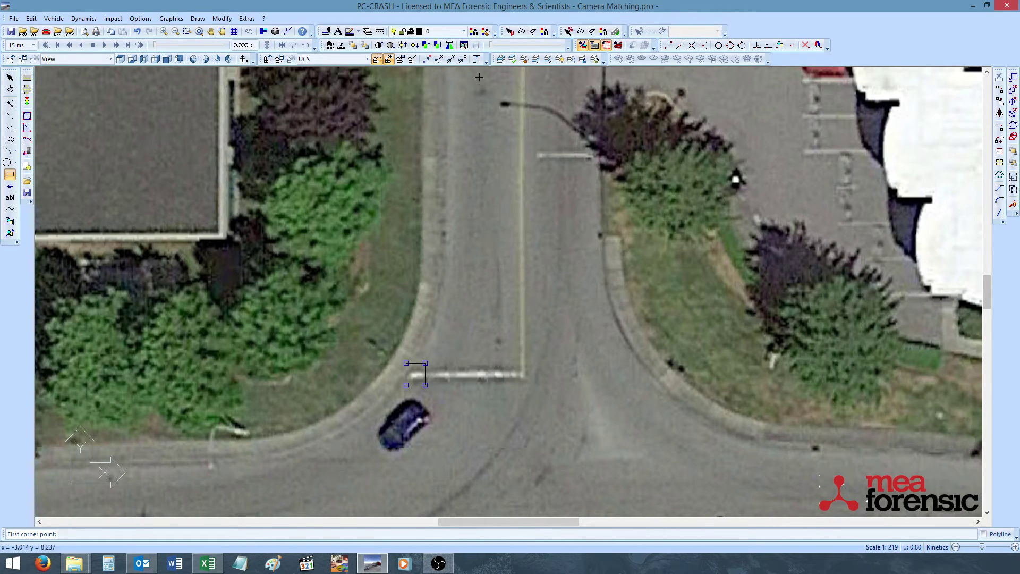
{"action": "left_click", "coordinate": [474, 31]}
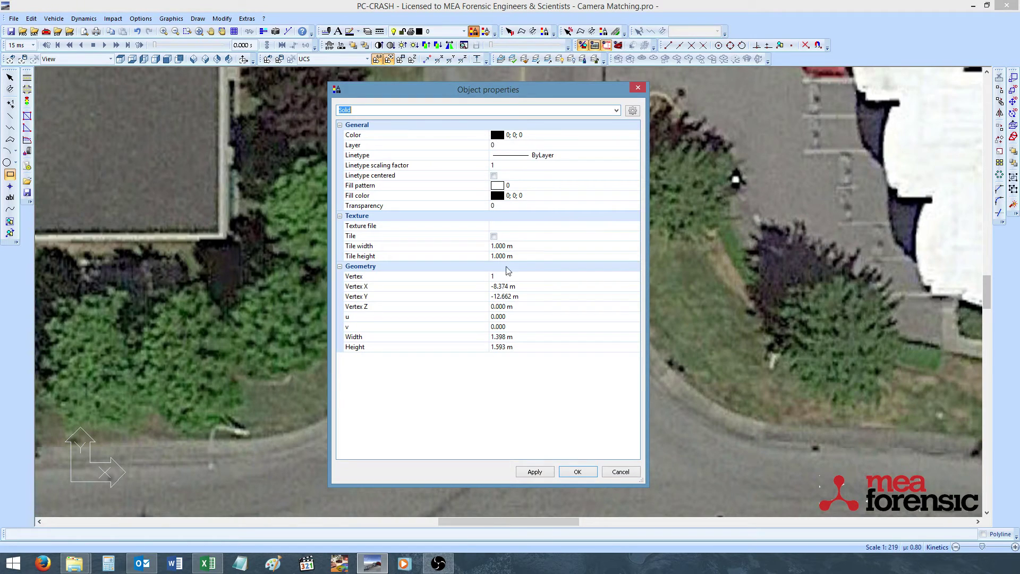
{"action": "left_click", "coordinate": [528, 337]}
{"action": "type", "text": "1"}
{"action": "left_click", "coordinate": [533, 347]}
{"action": "type", "text": "1"}
{"action": "left_click", "coordinate": [535, 472]}
{"action": "left_click", "coordinate": [577, 472]}
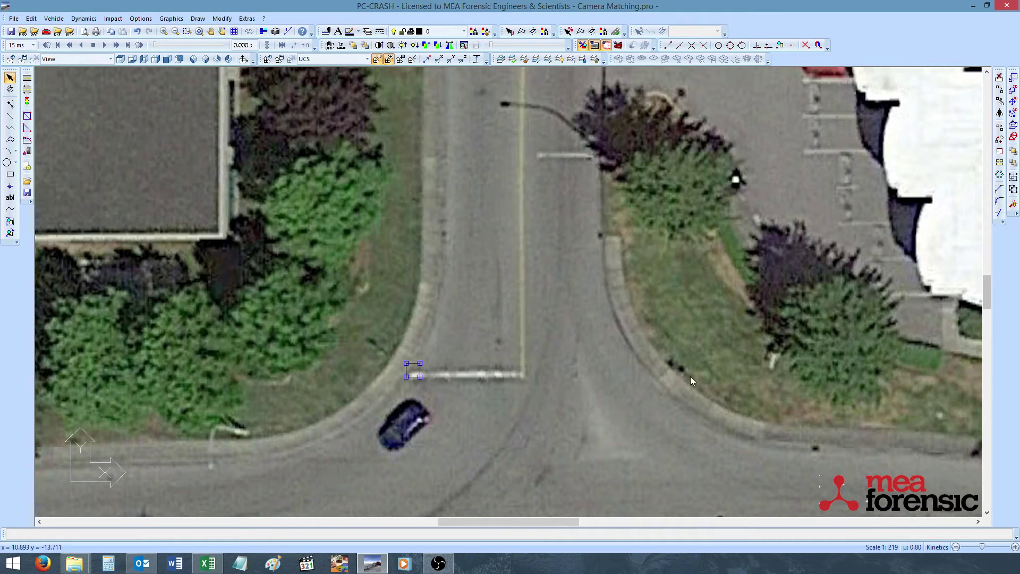
Array the square into 6 rows by 6 columns with 1 m spacing
{"action": "left_click", "coordinate": [999, 164]}
{"action": "left_click", "coordinate": [111, 534]}
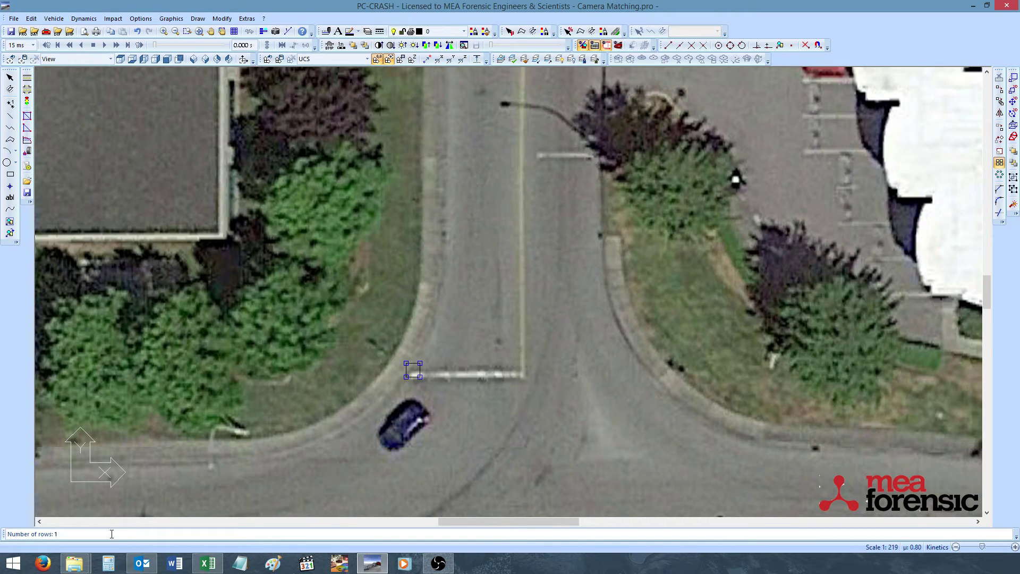
{"action": "double_click", "coordinate": [56, 535]}
{"action": "type", "text": "2"}
{"action": "key", "text": "Return"}
{"action": "type", "text": "2"}
{"action": "key", "text": "Return"}
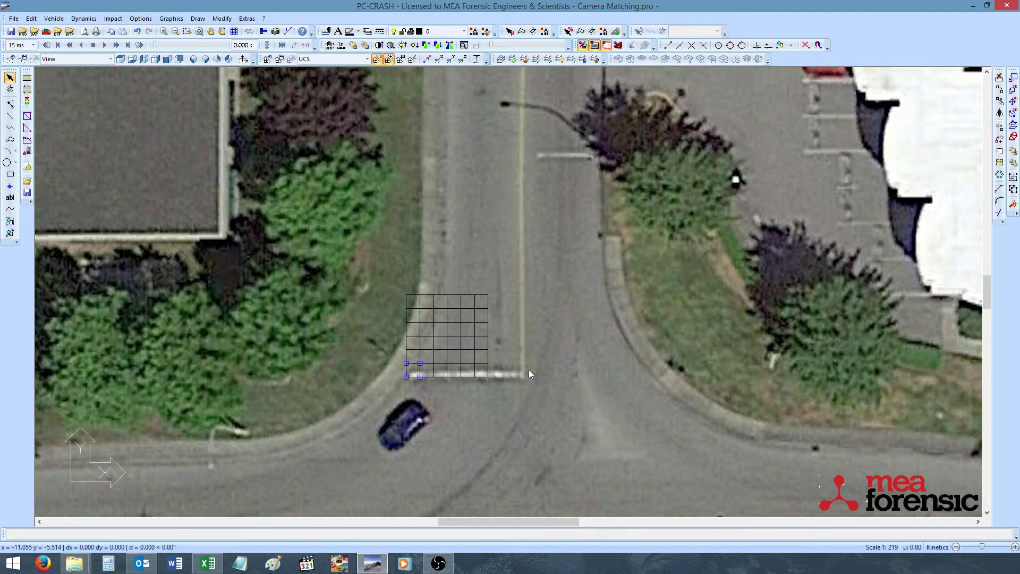
{"action": "scroll", "coordinate": [538, 391], "scroll_direction": "up", "scroll_amount": 2}
{"action": "scroll", "coordinate": [518, 370], "scroll_direction": "up", "scroll_amount": 2}
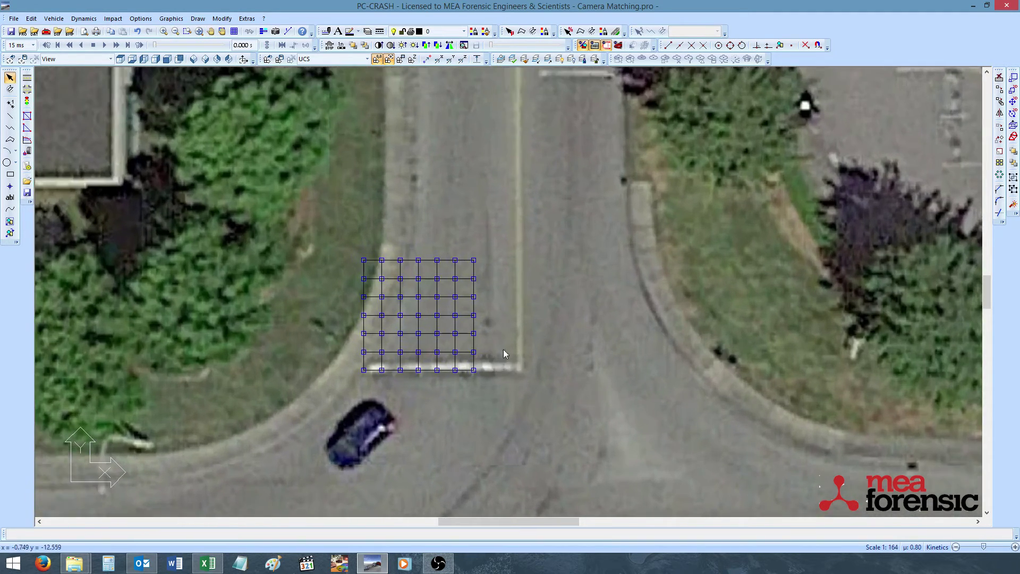
{"action": "scroll", "coordinate": [504, 348], "scroll_direction": "up", "scroll_amount": 1}
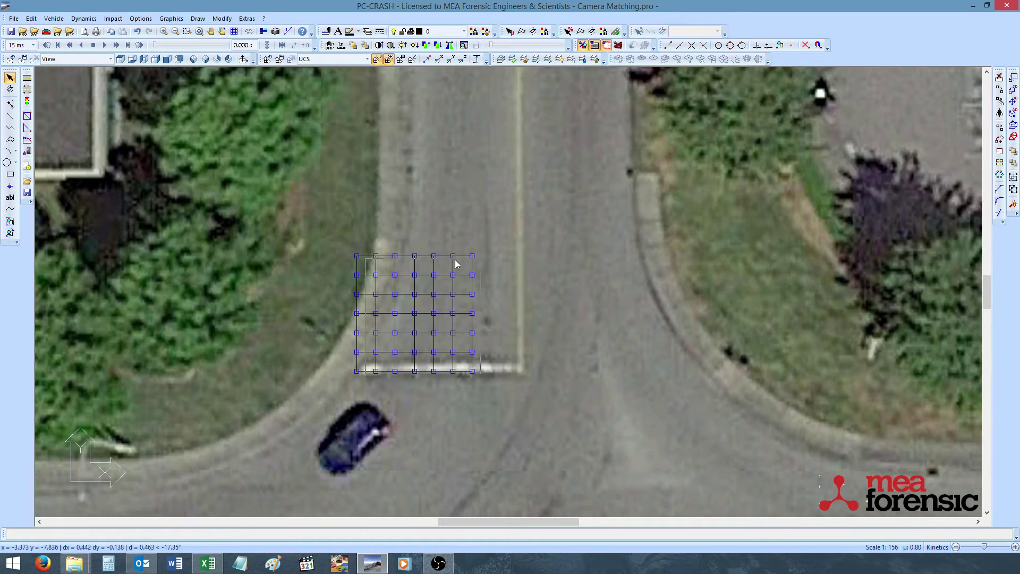
Open the 3D Visualization of the camera-matched photo with F9
{"action": "left_click", "coordinate": [448, 261]}
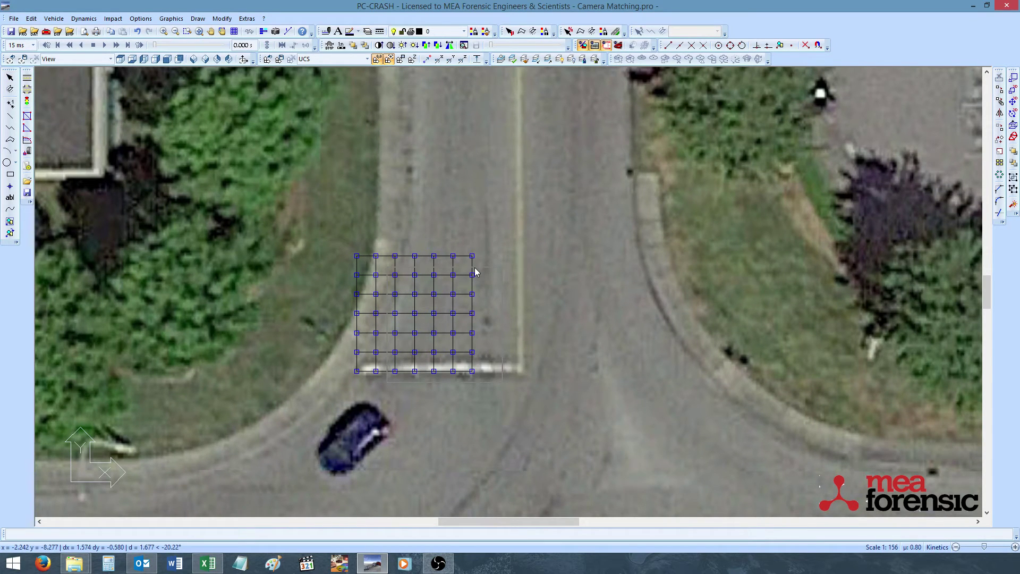
{"action": "left_click_drag", "start_coordinate": [475, 271], "coordinate": [476, 272]}
{"action": "key", "text": "F9"}
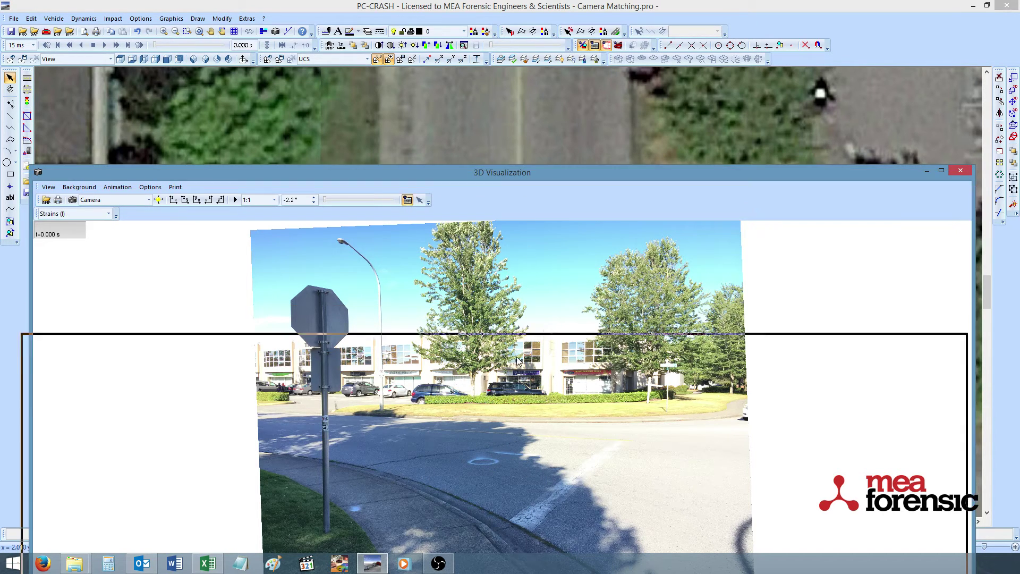
Close the 3D view, box-select the whole 6x6 grid, and open the Extras menu
{"action": "mouse_move", "coordinate": [522, 173]}
{"action": "left_mouse_down"}
{"action": "mouse_move", "coordinate": [519, 406]}
{"action": "mouse_move", "coordinate": [519, 176]}
{"action": "left_mouse_up"}
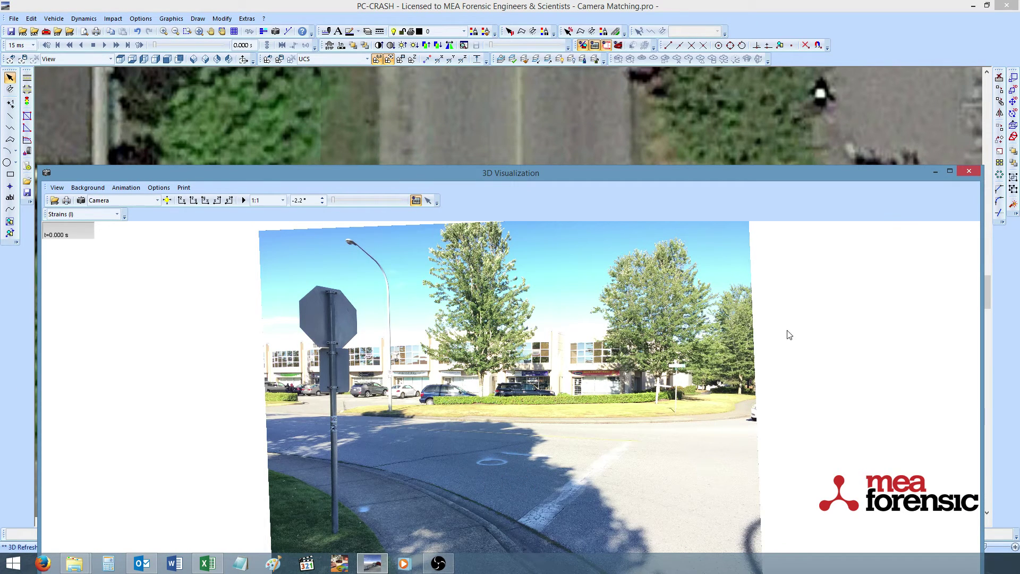
{"action": "left_click", "coordinate": [968, 172]}
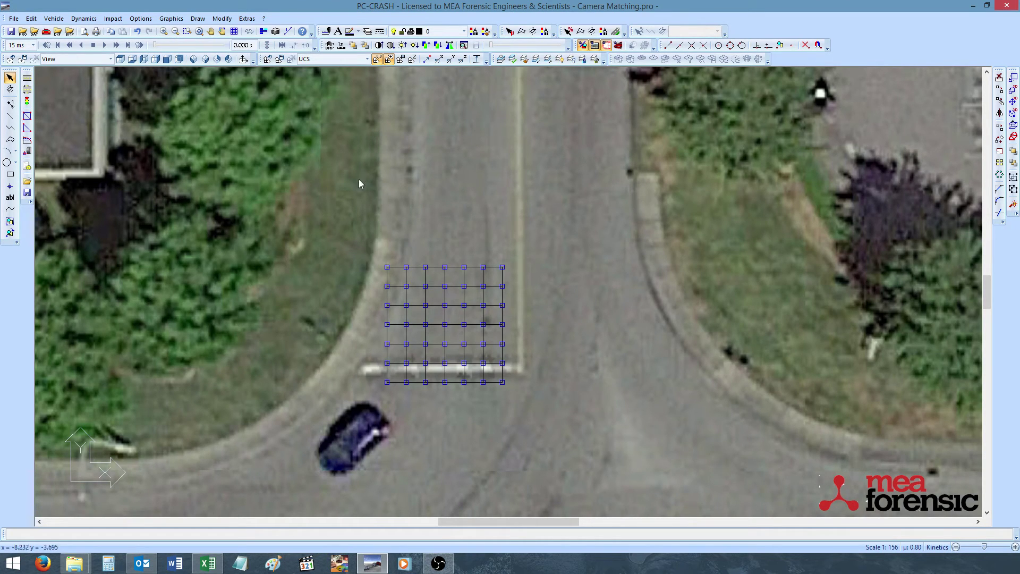
{"action": "left_click_drag", "start_coordinate": [328, 232], "coordinate": [517, 401]}
{"action": "left_click", "coordinate": [246, 19]}
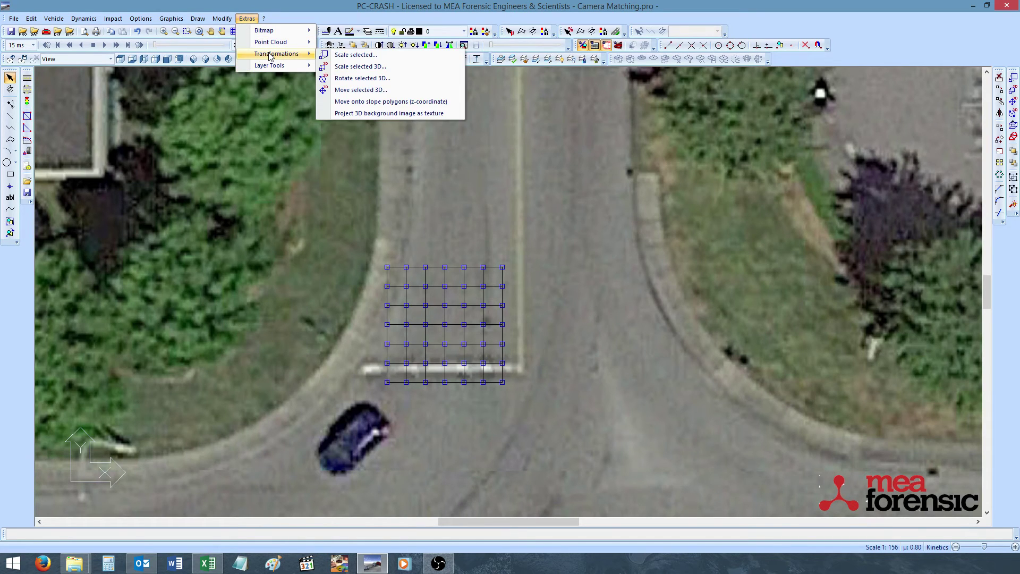
{"action": "mouse_move", "coordinate": [276, 53]}
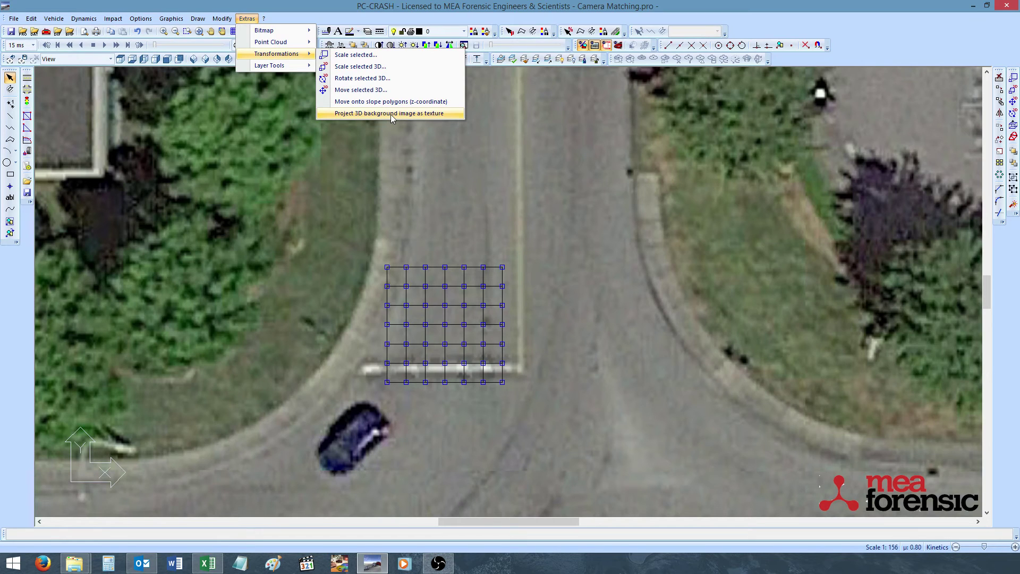
Project the 3D background image onto the grid as texture, then deselect and check it in 3D
{"action": "left_click", "coordinate": [390, 113]}
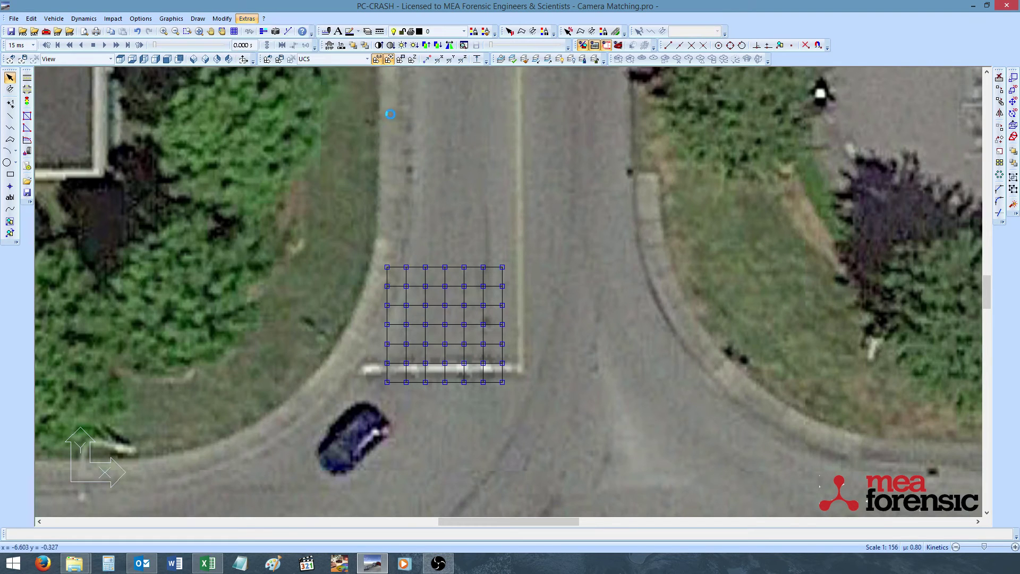
{"action": "left_click", "coordinate": [503, 242]}
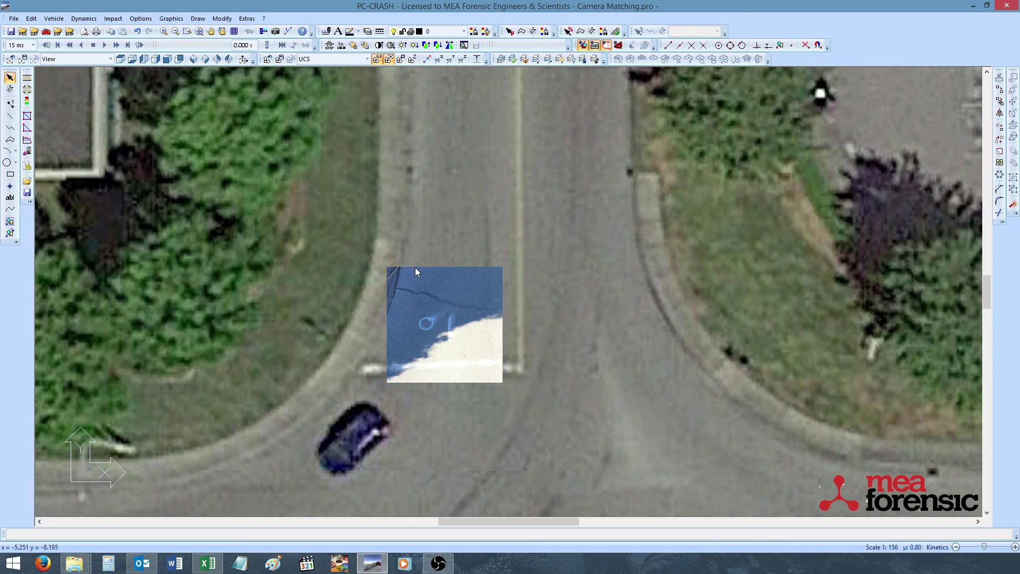
{"action": "double_click", "coordinate": [419, 321]}
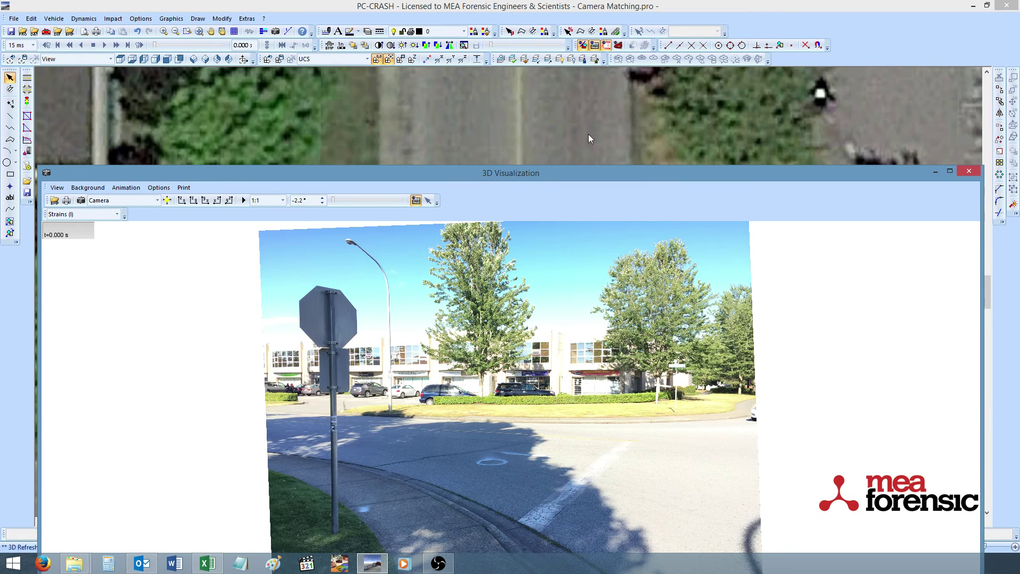
{"action": "left_click", "coordinate": [970, 171]}
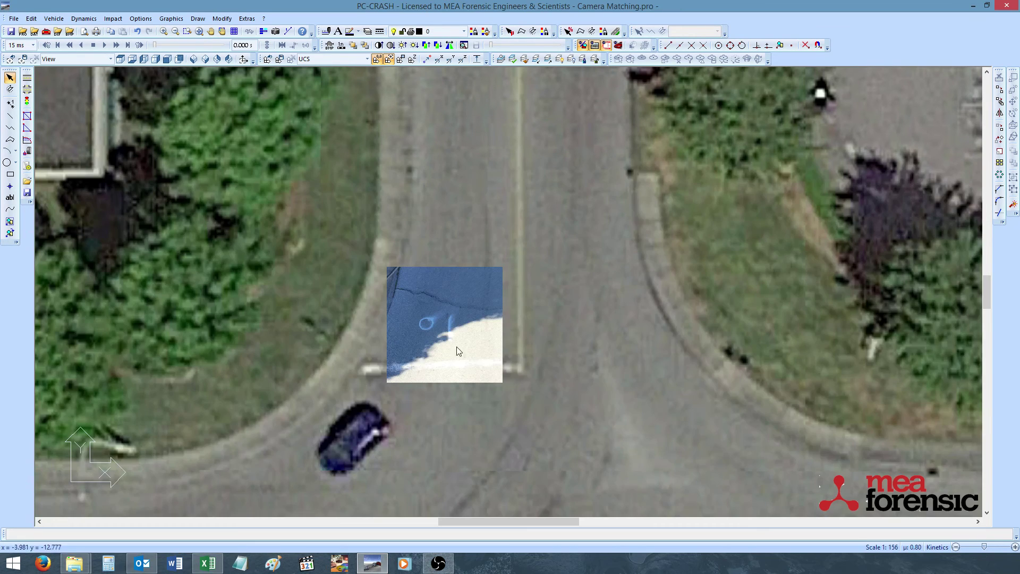
{"action": "scroll", "coordinate": [449, 319], "scroll_direction": "down", "scroll_amount": 2}
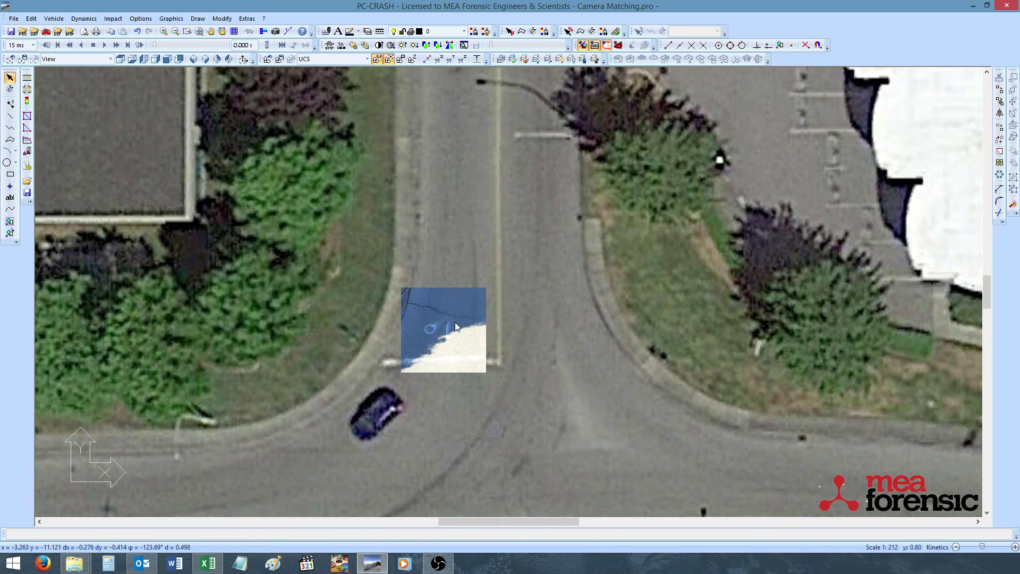
{"action": "scroll", "coordinate": [456, 322], "scroll_direction": "up", "scroll_amount": 1}
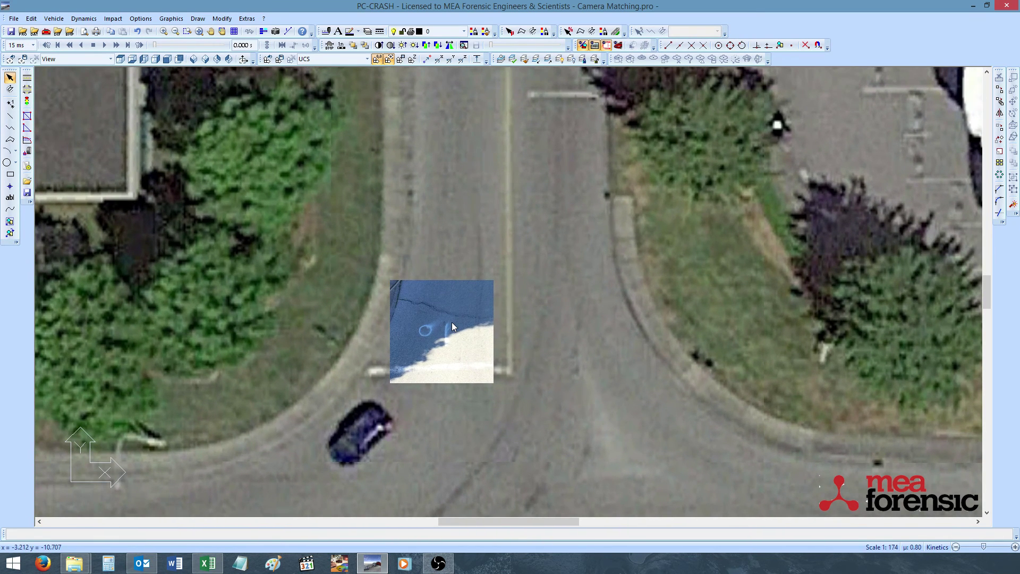